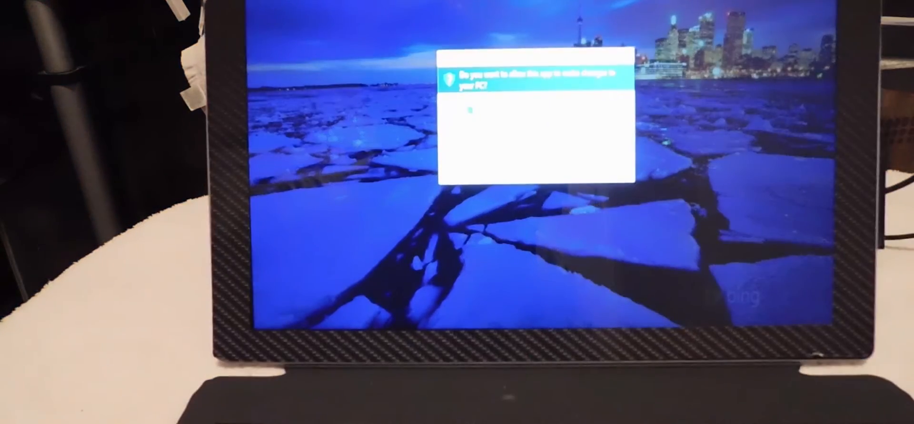
# - Approve the Windows UAC prompt so the toolkit can run with admin rights
pyautogui.hotkey('alt', 'y')
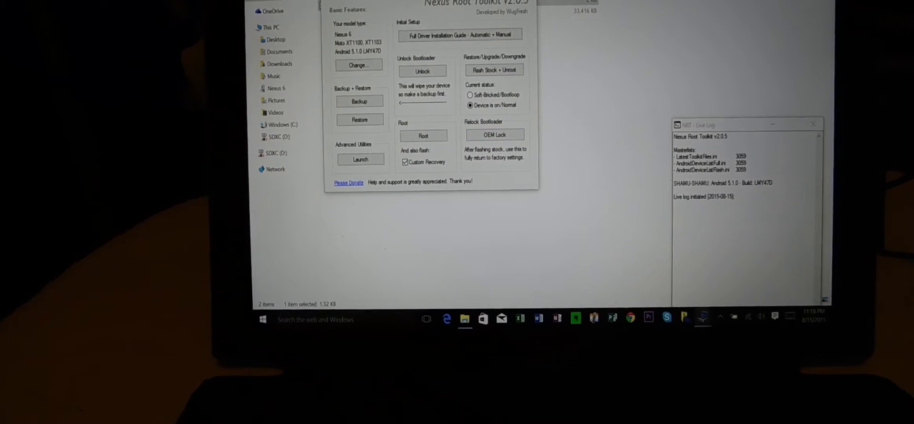
# - Bring the toolkit window into view and launch Flash Stock + Unroot
pyautogui.moveTo(432, 1); pyautogui.dragTo(494, 24)
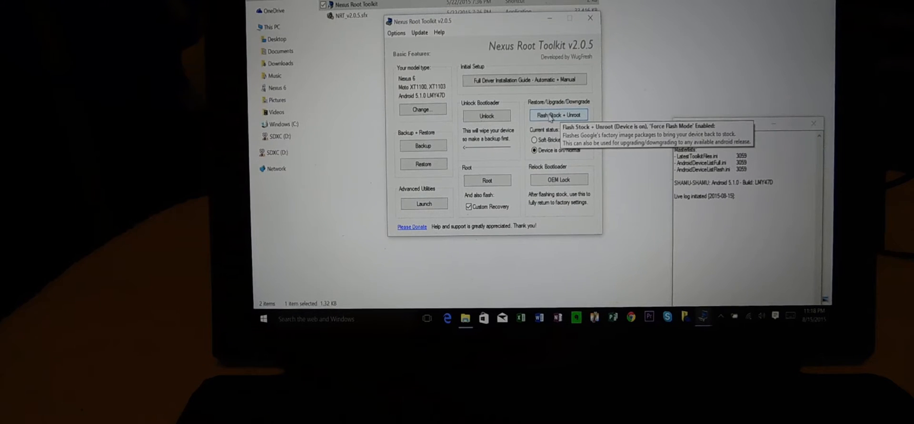
pyautogui.click(551, 117)
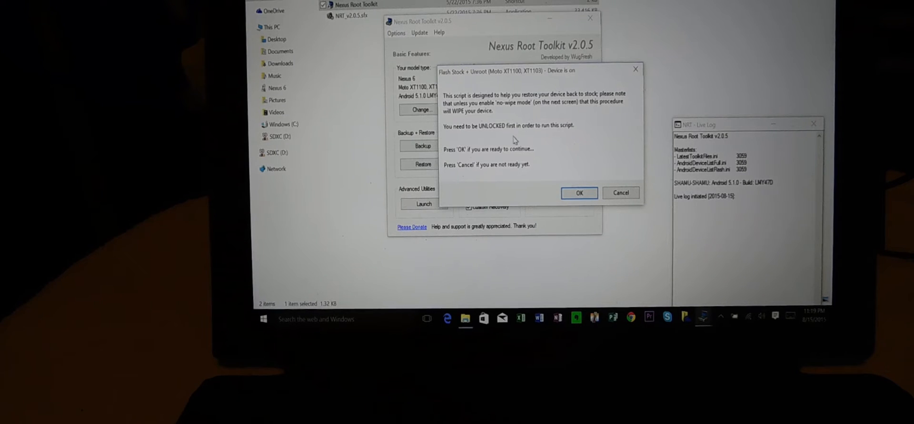
# - Accept the wipe warning and move the confirmation box aside
pyautogui.click(574, 195)
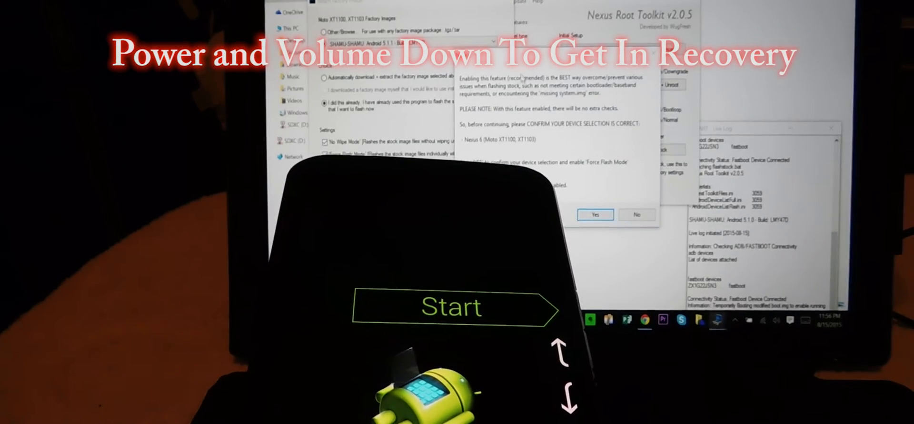
pyautogui.moveTo(557, 65); pyautogui.dragTo(687, 62)
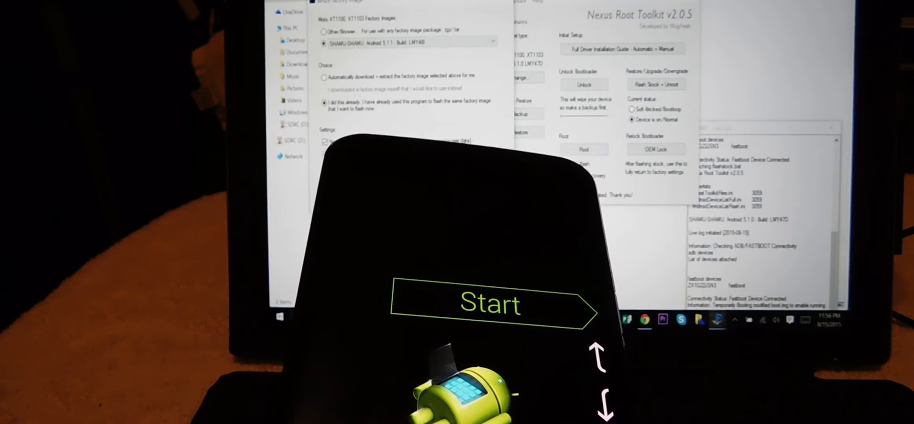
# - Confirm the SHAMU 5.1.1 image in No Wipe Mode with Force Flash and start flashing
pyautogui.press('Return')
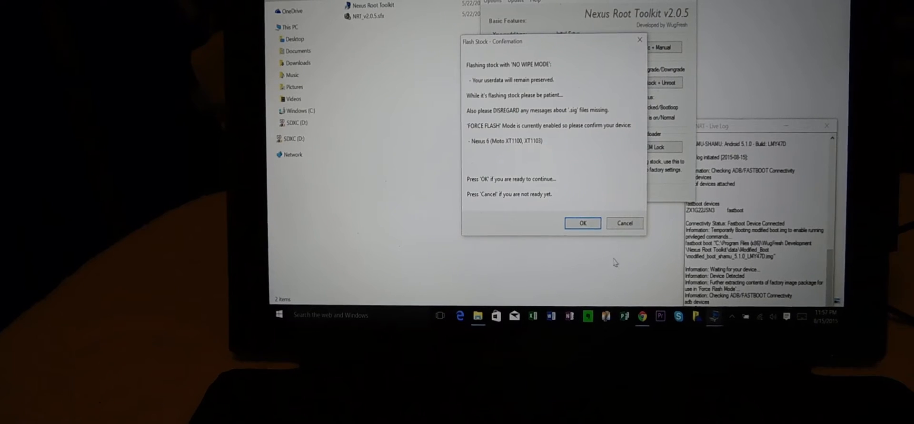
pyautogui.click(576, 224)
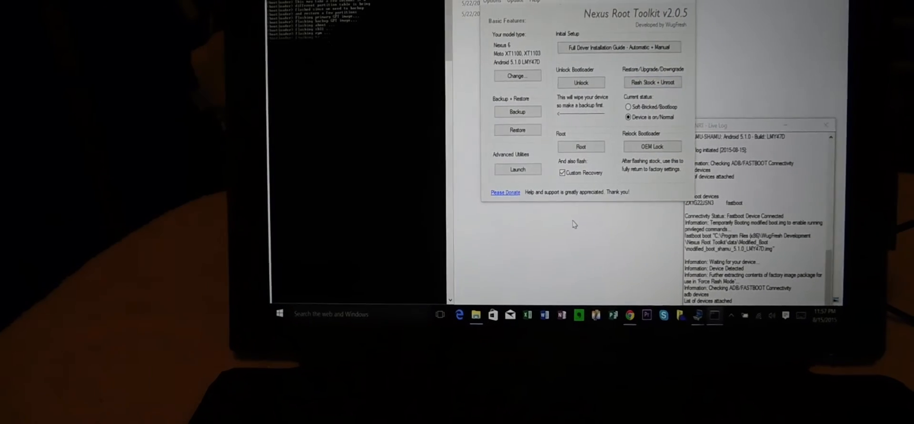